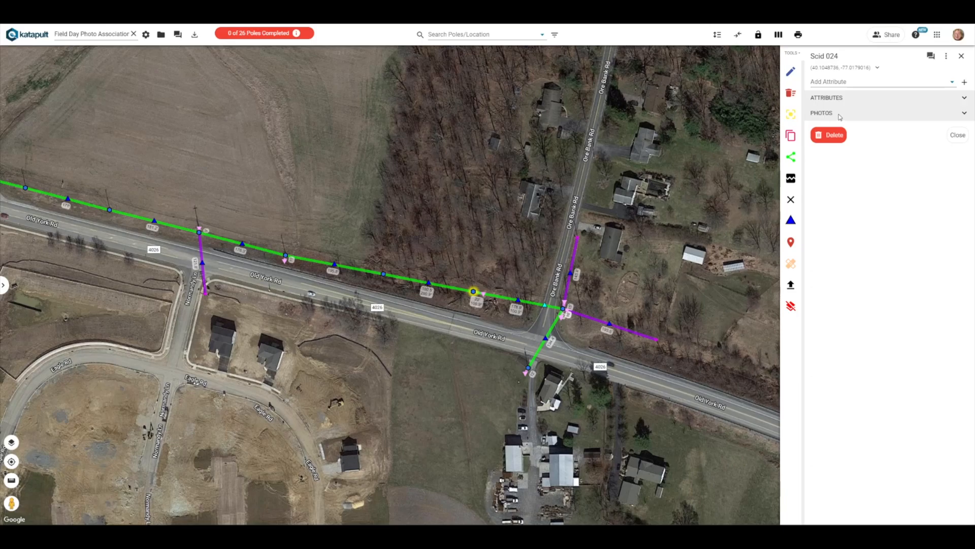
# Inspect the attribute panels of a pole, a connection and a section on the map, then close them
pyautogui.click(962, 56)
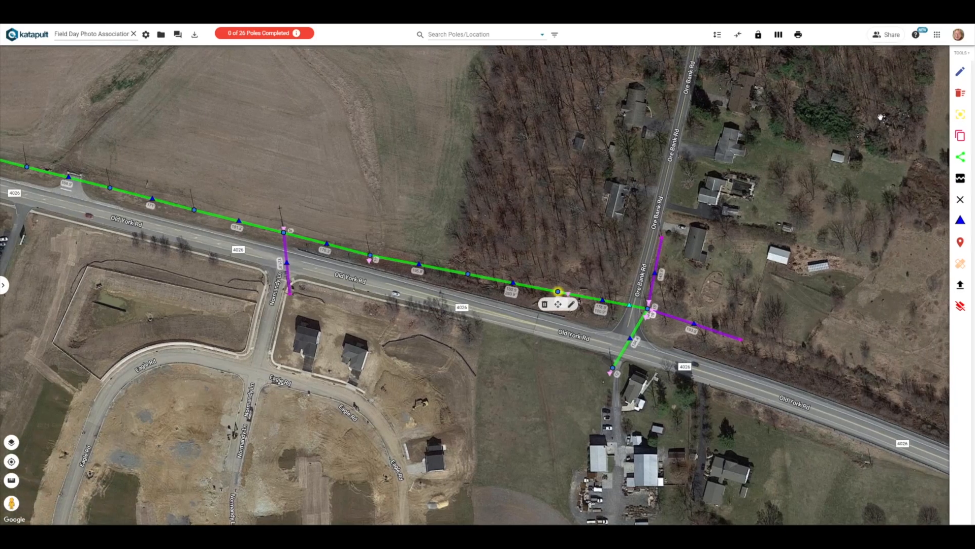
pyautogui.click(542, 291)
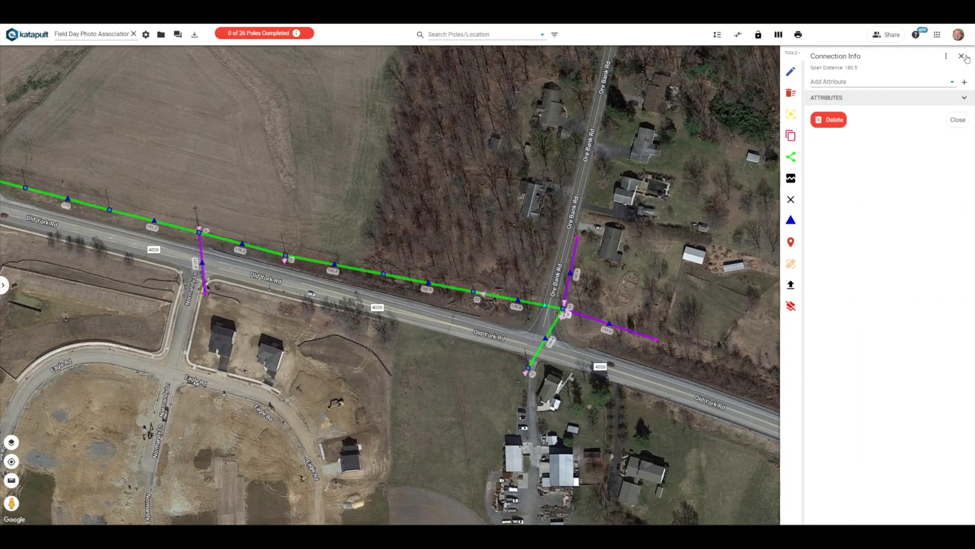
pyautogui.click(961, 56)
pyautogui.click(518, 283)
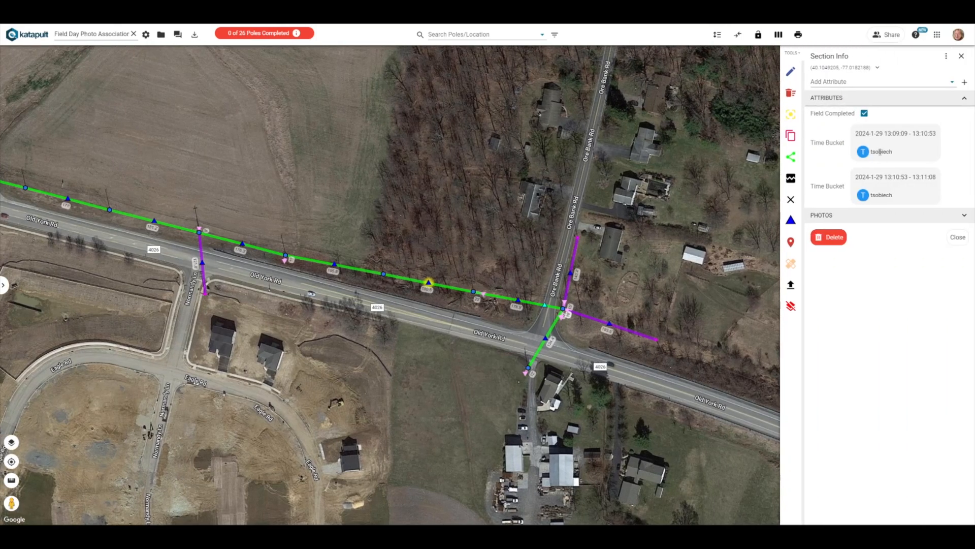
pyautogui.click(827, 98)
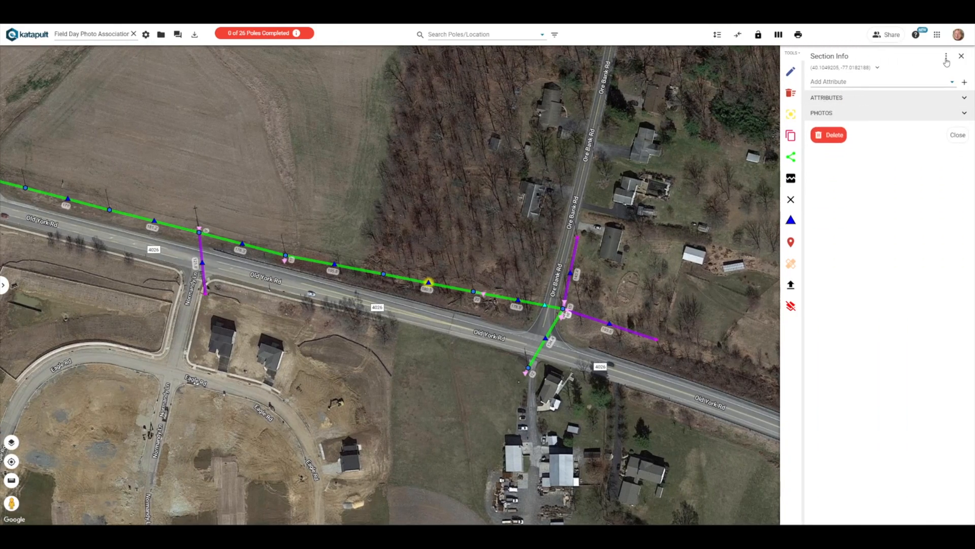
pyautogui.click(962, 56)
# Switch to the Example Job and open the Demo IPL Model in the Training Model Editor
pyautogui.click(146, 35)
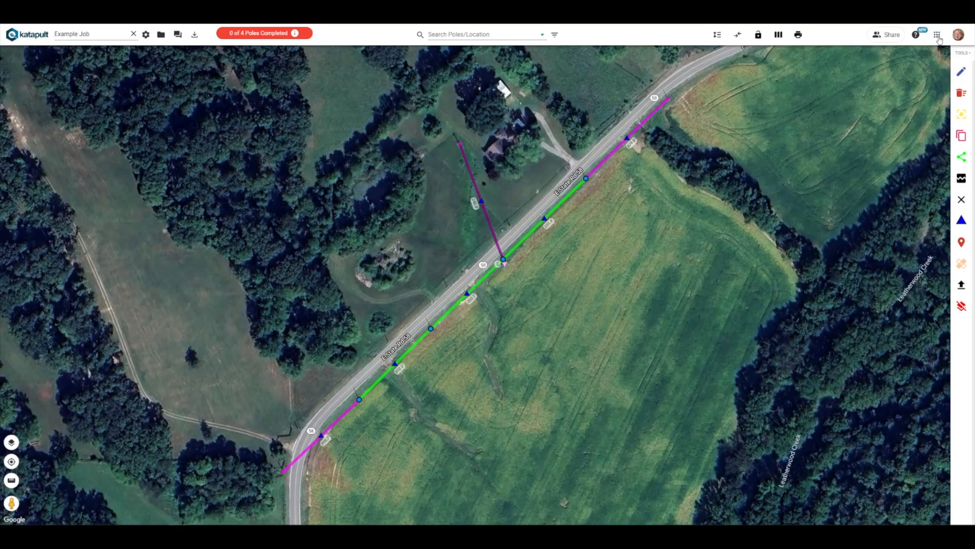
pyautogui.click(937, 34)
pyautogui.click(896, 87)
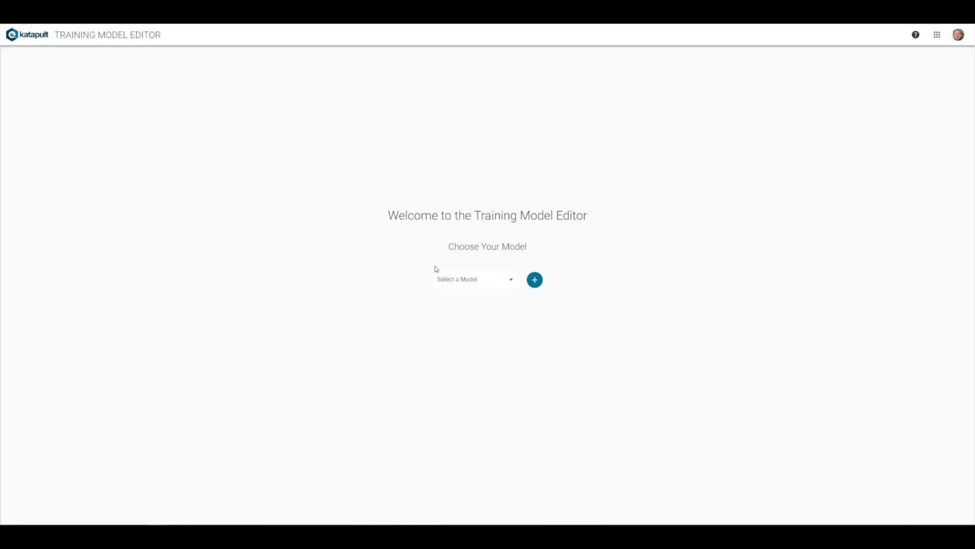
pyautogui.click(464, 283)
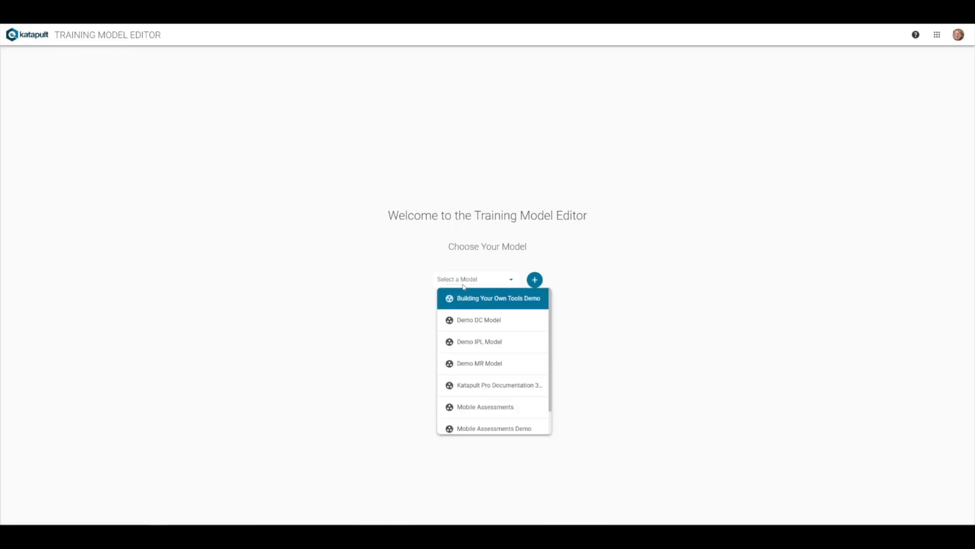
pyautogui.click(471, 341)
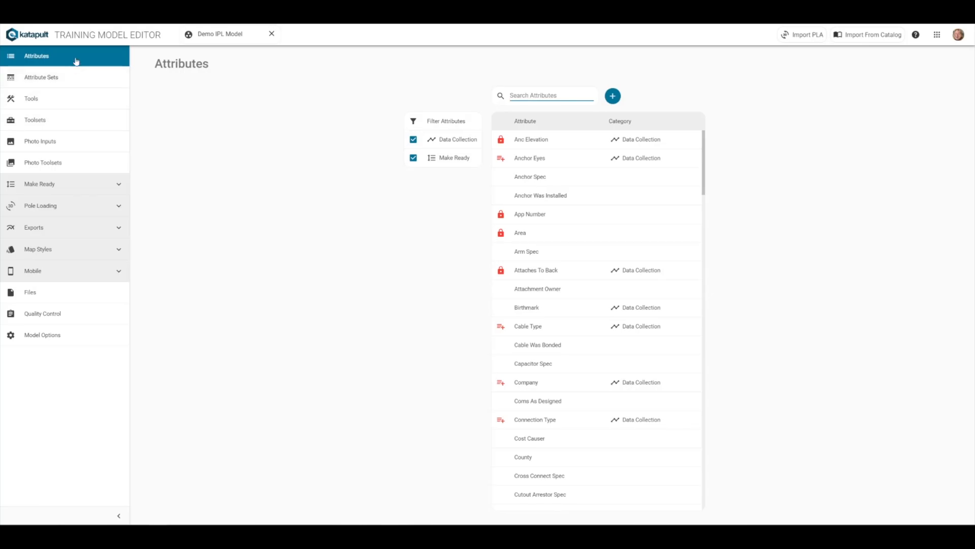
# Start creating a new attribute named My New Attribute
pyautogui.click(613, 96)
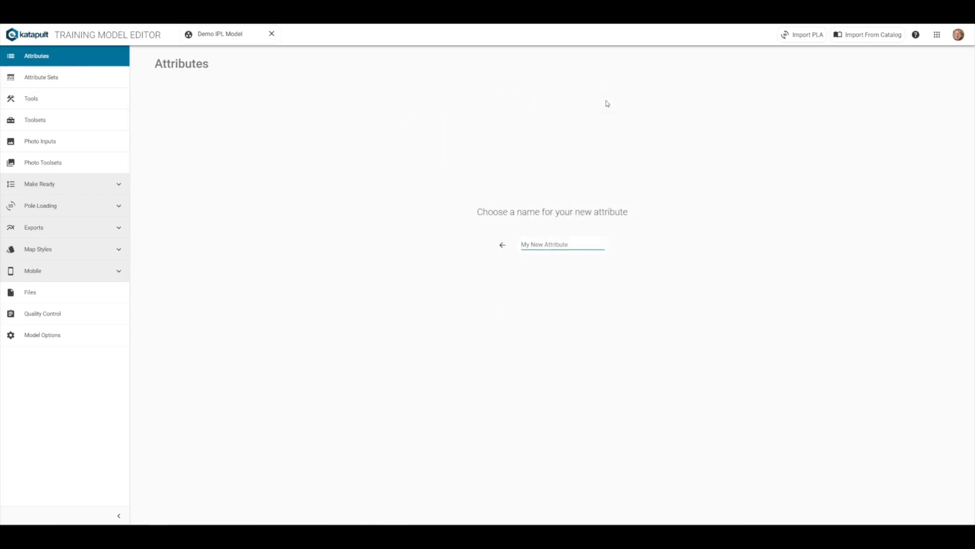
pyautogui.write('My New Attribut')
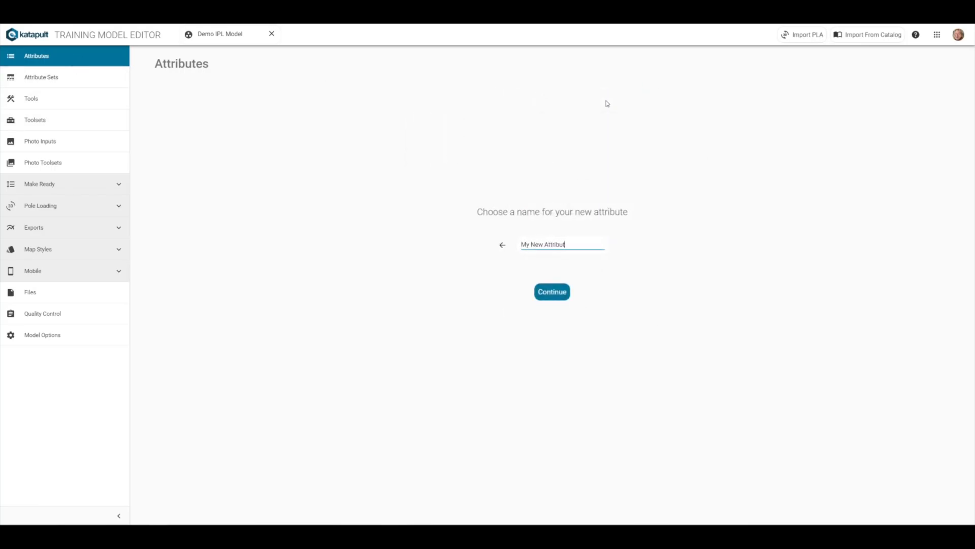
pyautogui.click(552, 291)
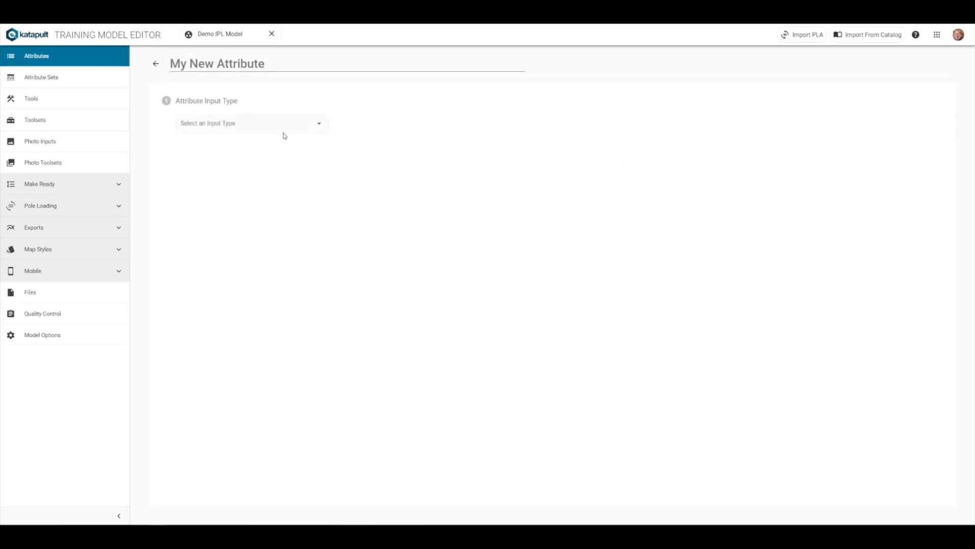
# Set the new attribute's input type to Single Line Text, skip the placeholder, and allow it on Nodes
pyautogui.click(259, 120)
pyautogui.click(253, 142)
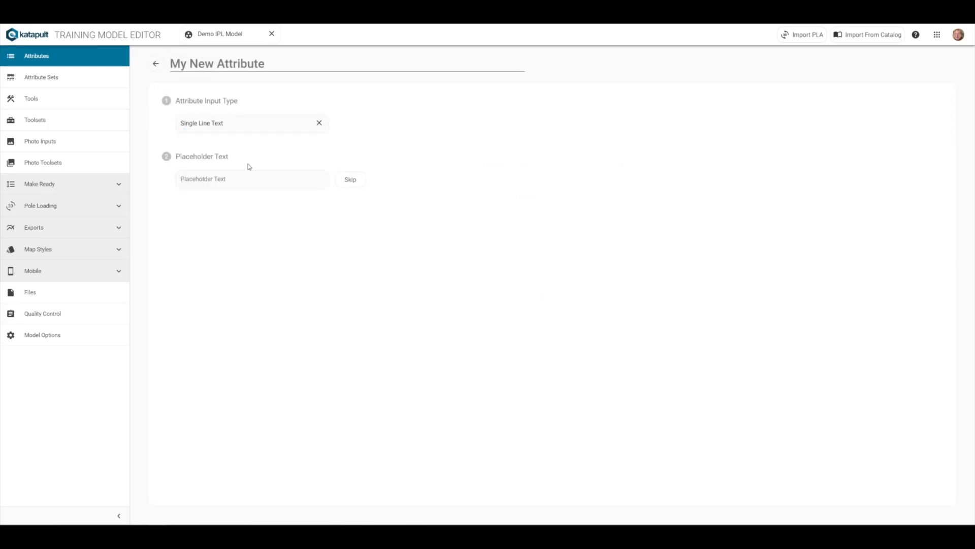
pyautogui.click(360, 183)
pyautogui.click(179, 229)
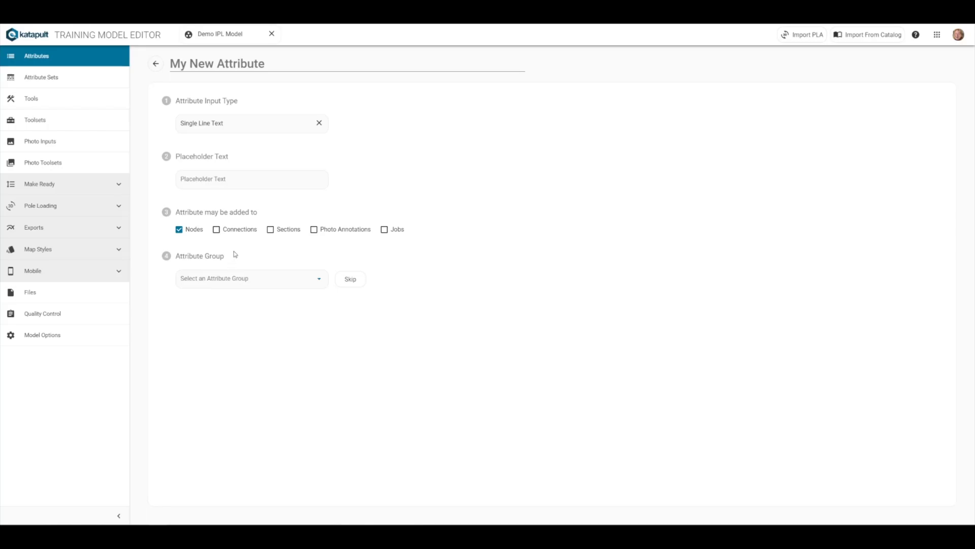
# Create a new attribute group named Pole Info from the attribute group editor
pyautogui.click(238, 281)
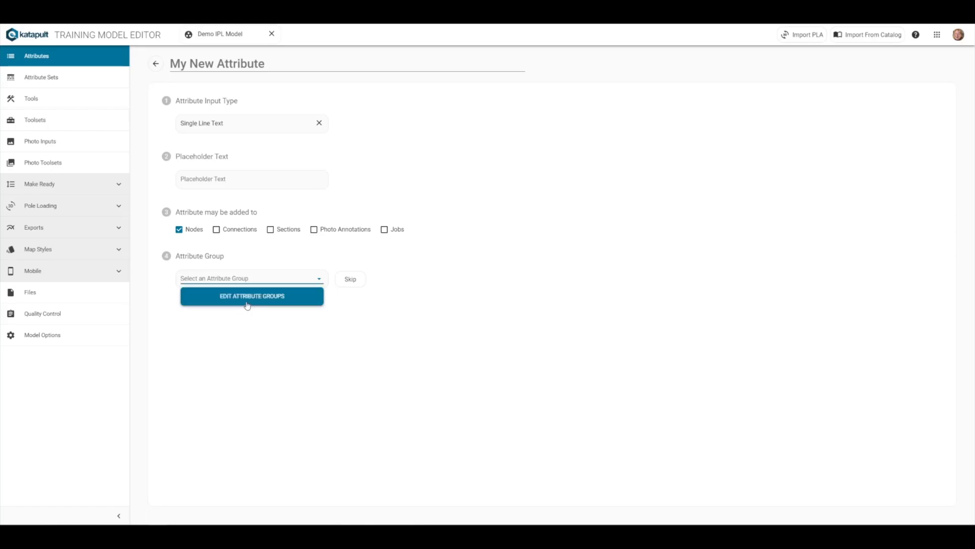
pyautogui.click(248, 304)
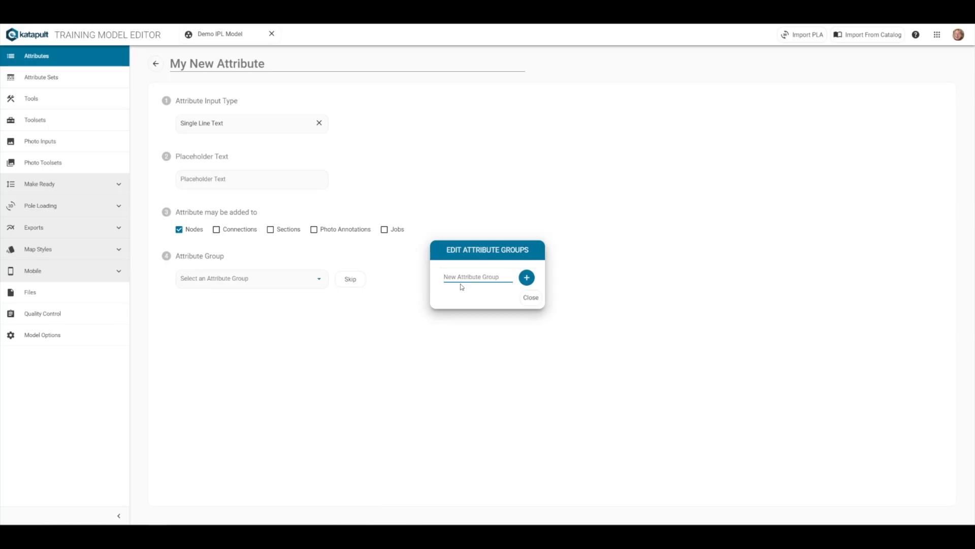
pyautogui.write('Pole Info')
pyautogui.click(527, 279)
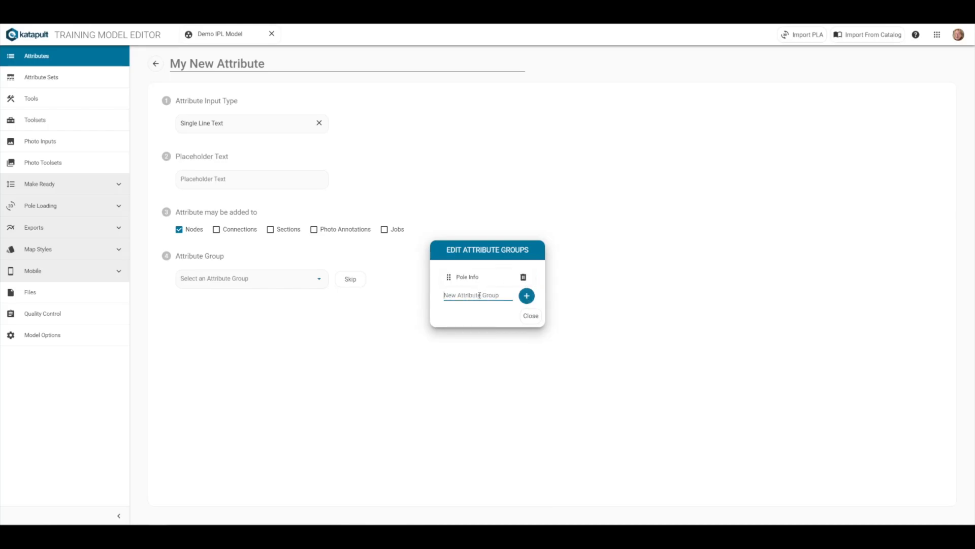
# Add an Address Data attribute group, reorder the groups, delete Address Data, and close the group editor
pyautogui.write('Address Data')
pyautogui.click(528, 292)
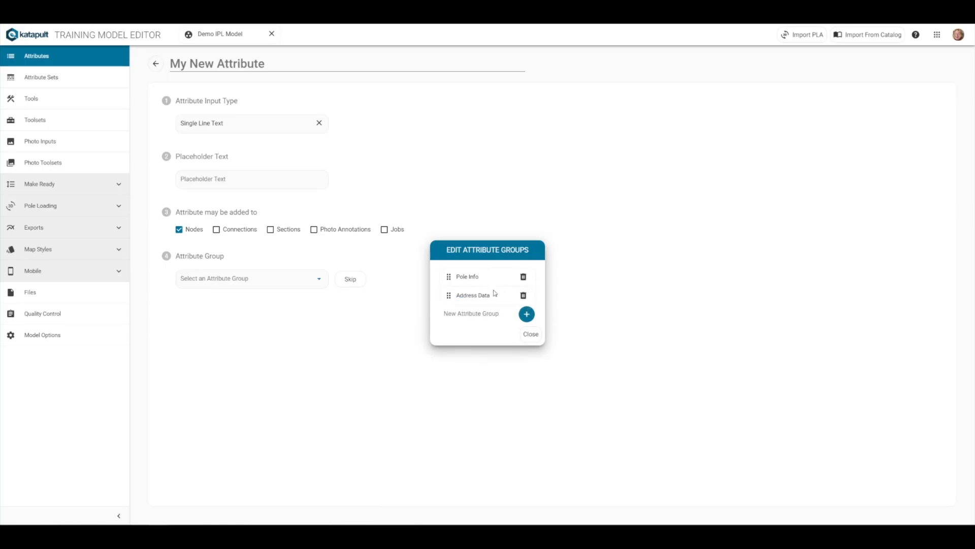
pyautogui.moveTo(448, 277)
pyautogui.mouseDown()
pyautogui.moveTo(450, 307)
pyautogui.moveTo(449, 280)
pyautogui.mouseUp()
pyautogui.click(523, 277)
pyautogui.click(530, 317)
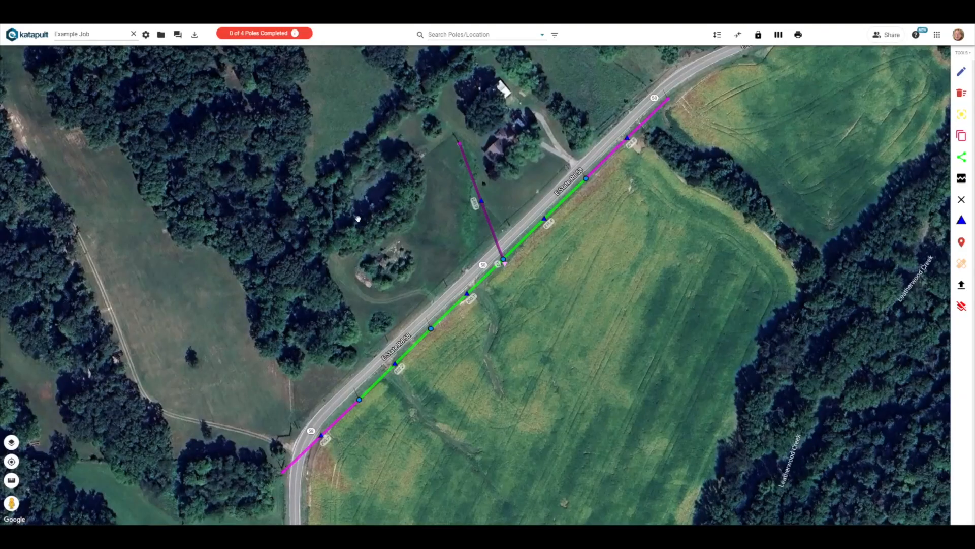
# Reopen the Training Model Editor from the apps menu and select the Demo IPL Model
pyautogui.click(937, 35)
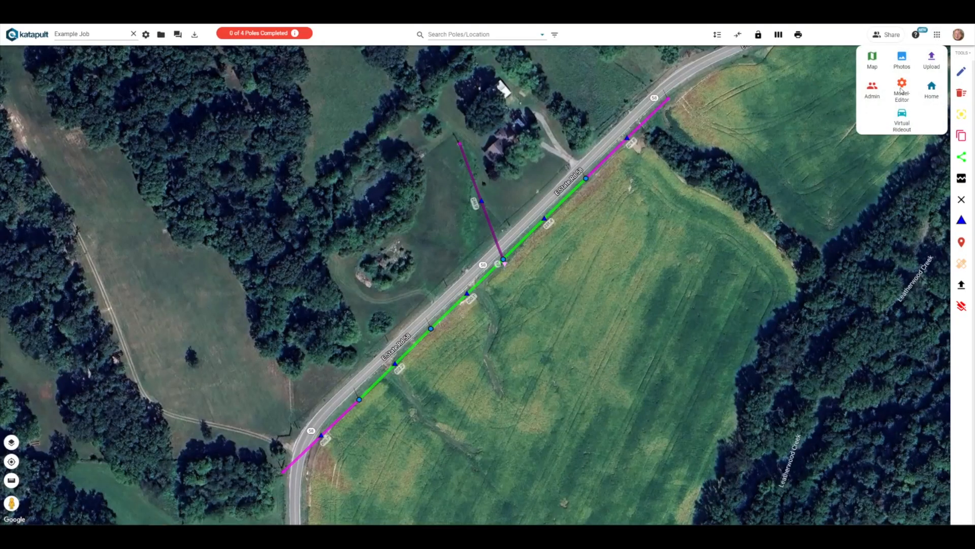
pyautogui.click(902, 89)
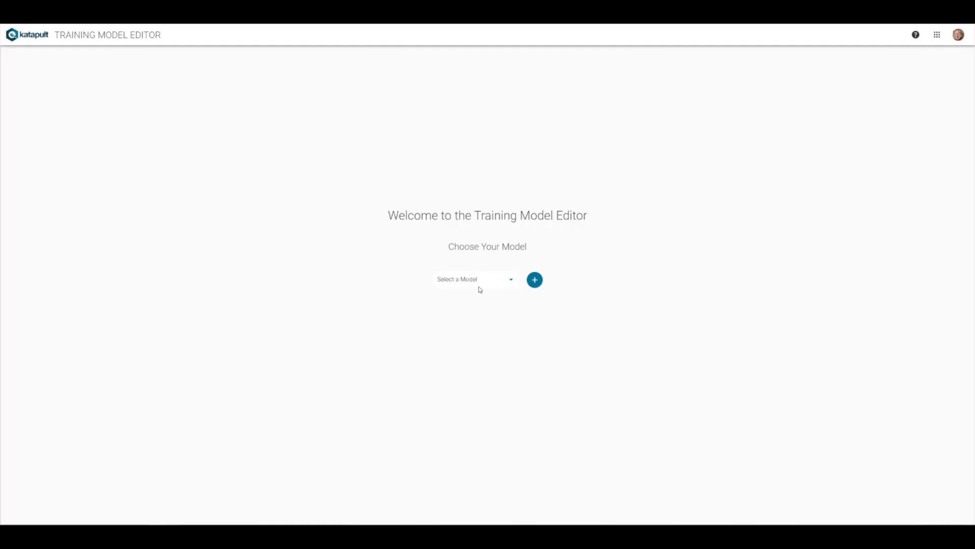
pyautogui.click(479, 285)
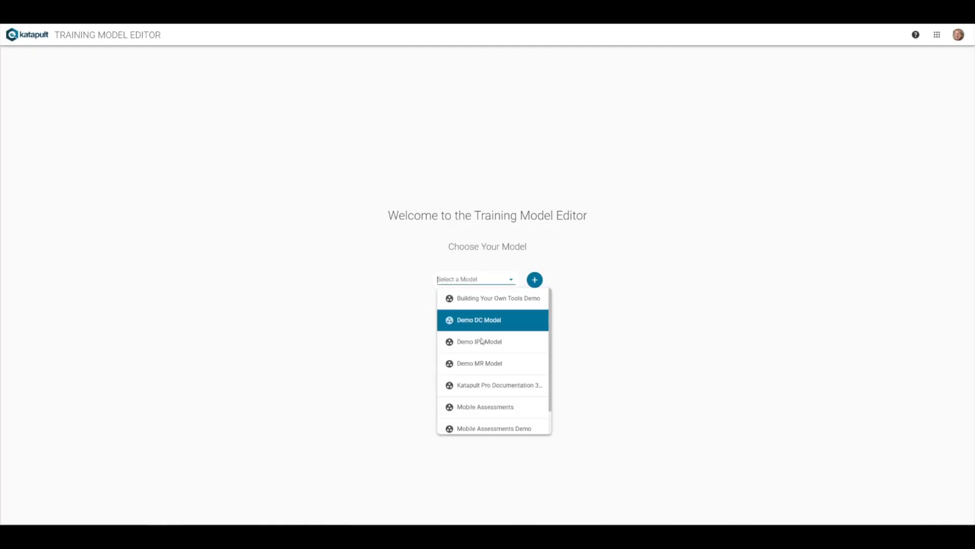
pyautogui.click(476, 320)
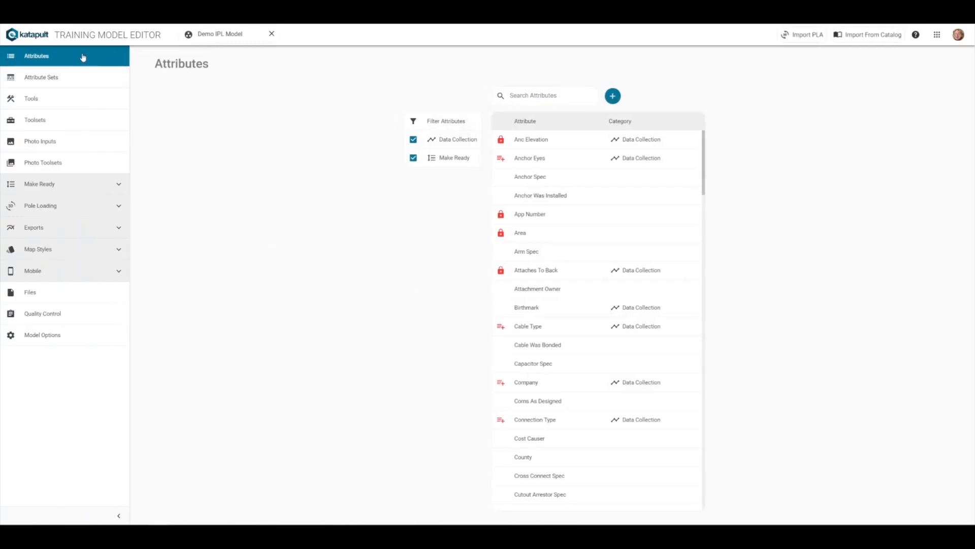
# Search the attributes for node type and open the Node Type attribute
pyautogui.click(515, 96)
pyautogui.write('nod')
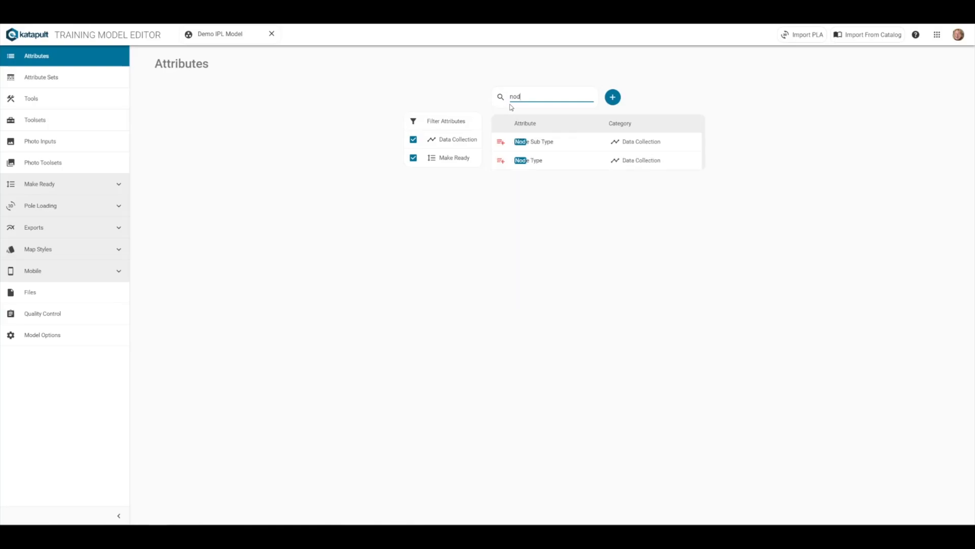
pyautogui.write('e type')
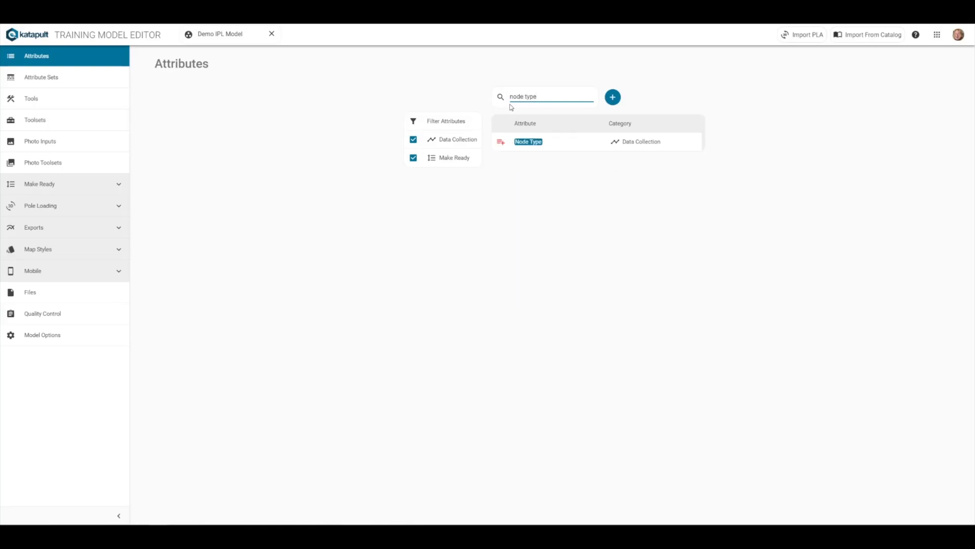
pyautogui.click(545, 142)
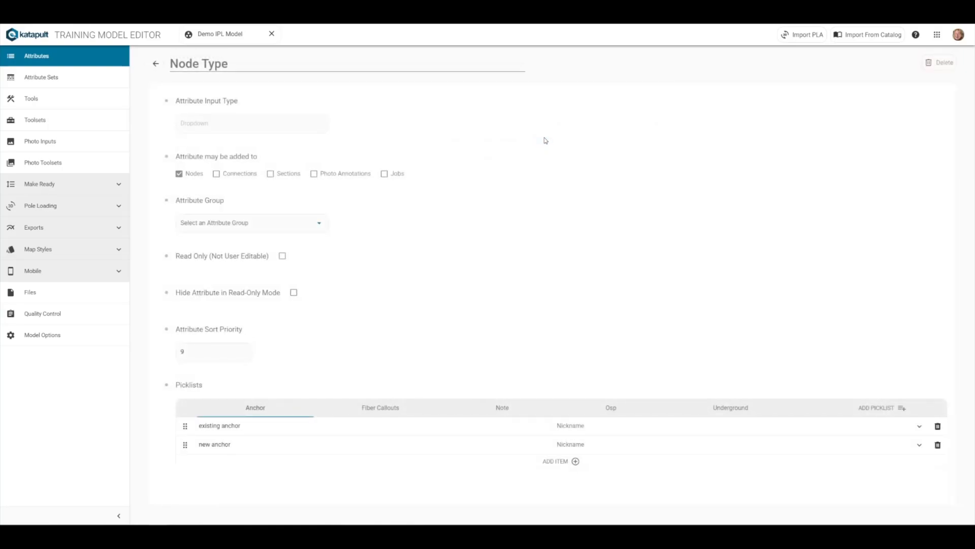
# Create a new attribute group named Details and close the group editor
pyautogui.click(240, 222)
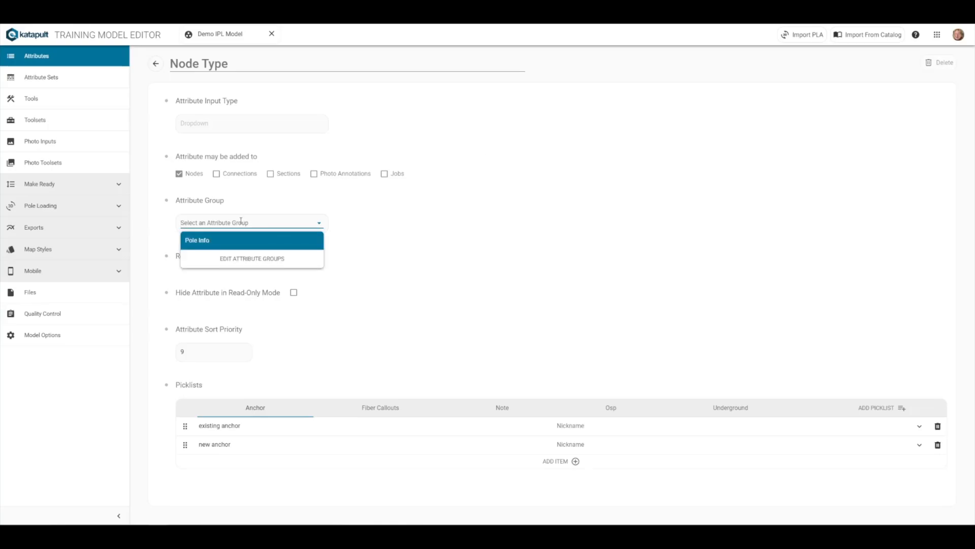
pyautogui.click(246, 259)
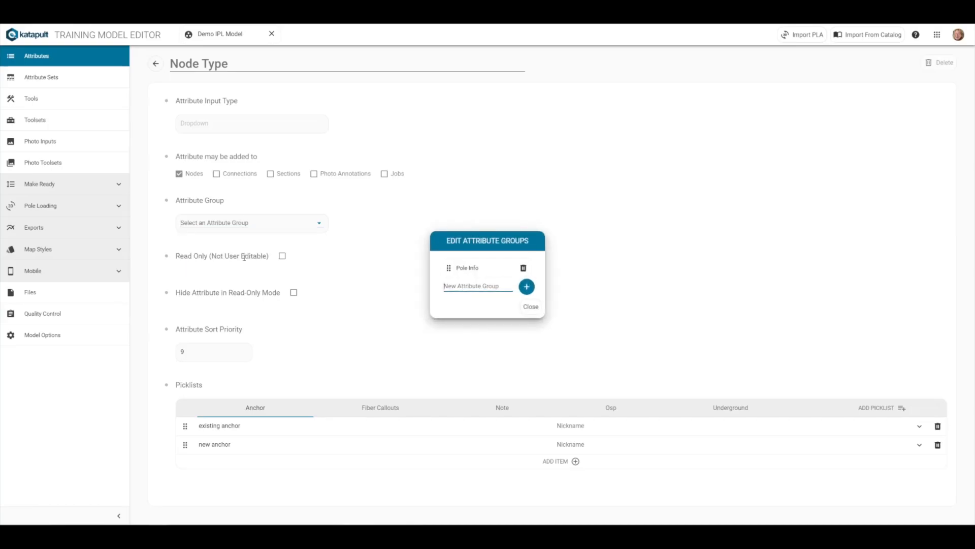
pyautogui.write('Details')
pyautogui.click(532, 285)
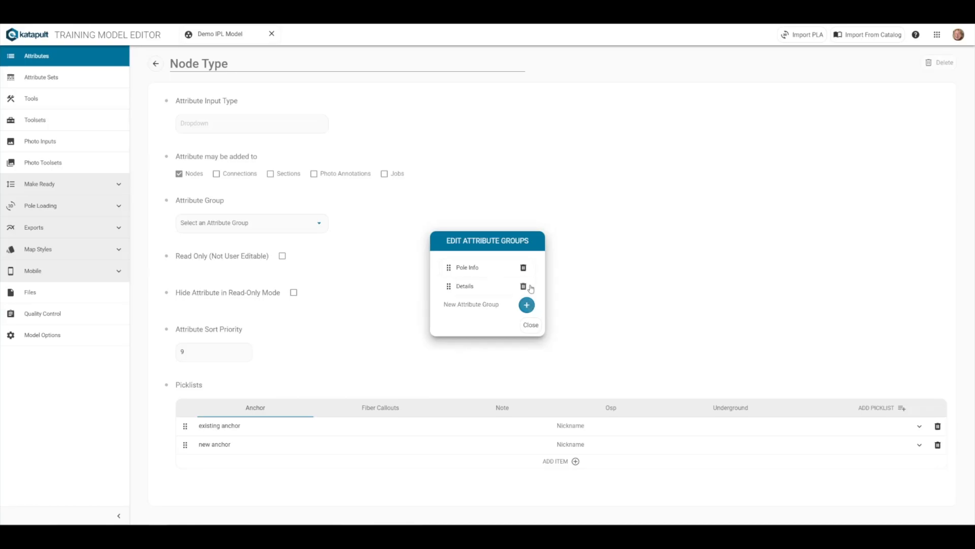
pyautogui.click(527, 331)
# Assign the Node Type attribute to the Details group and save it
pyautogui.click(285, 223)
pyautogui.click(279, 259)
pyautogui.click(902, 67)
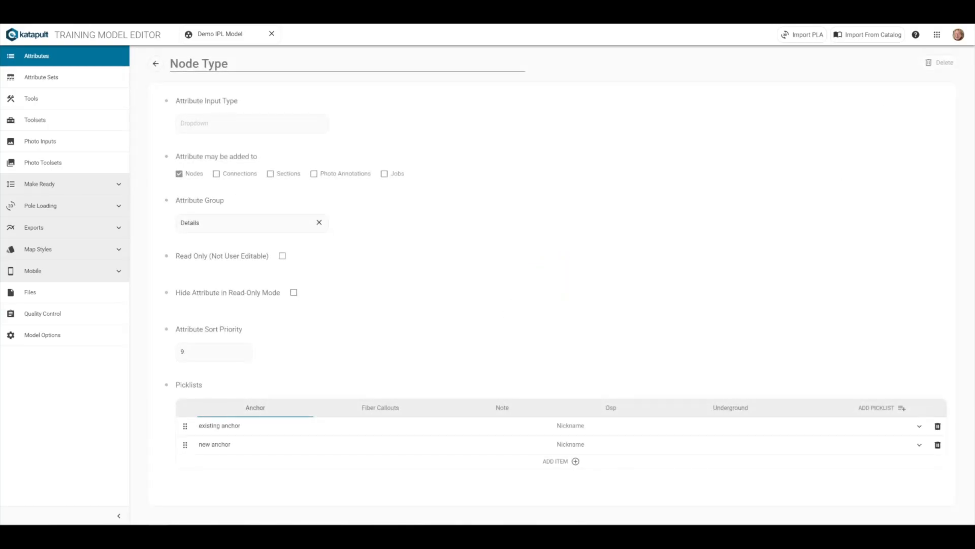
# Open the Scid attribute, assign it to the Details group, and save
pyautogui.click(155, 64)
pyautogui.click(546, 97)
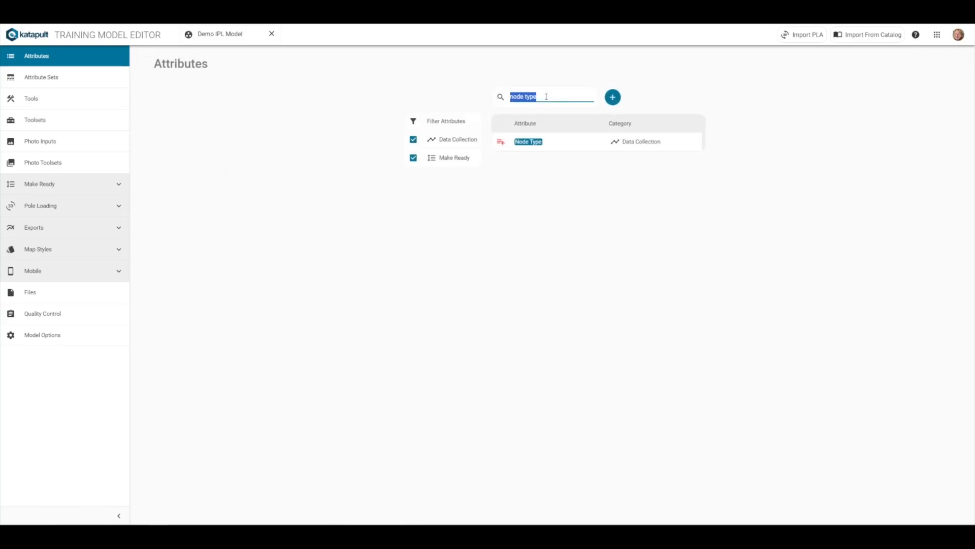
pyautogui.write('scid')
pyautogui.click(523, 142)
pyautogui.click(248, 278)
pyautogui.click(224, 299)
pyautogui.click(905, 63)
# Open the Done attribute, assign it to the Details group, and save
pyautogui.click(157, 65)
pyautogui.click(531, 145)
pyautogui.click(243, 223)
pyautogui.click(203, 257)
pyautogui.click(906, 64)
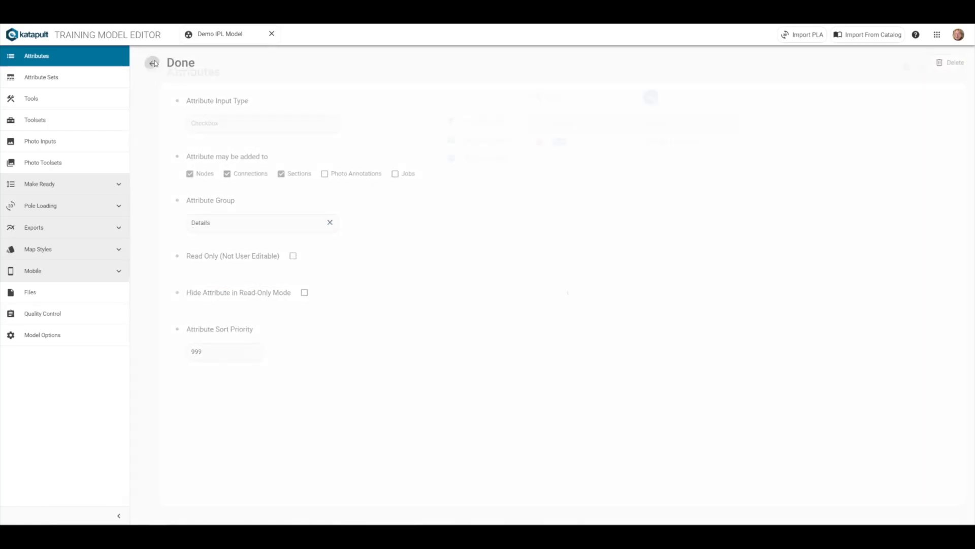
# Search for field com, open Field Completed, assign it to the Details group, and save
pyautogui.click(156, 64)
pyautogui.doubleClick(560, 98)
pyautogui.write('field com')
pyautogui.click(568, 142)
pyautogui.click(277, 222)
pyautogui.click(277, 259)
pyautogui.click(898, 66)
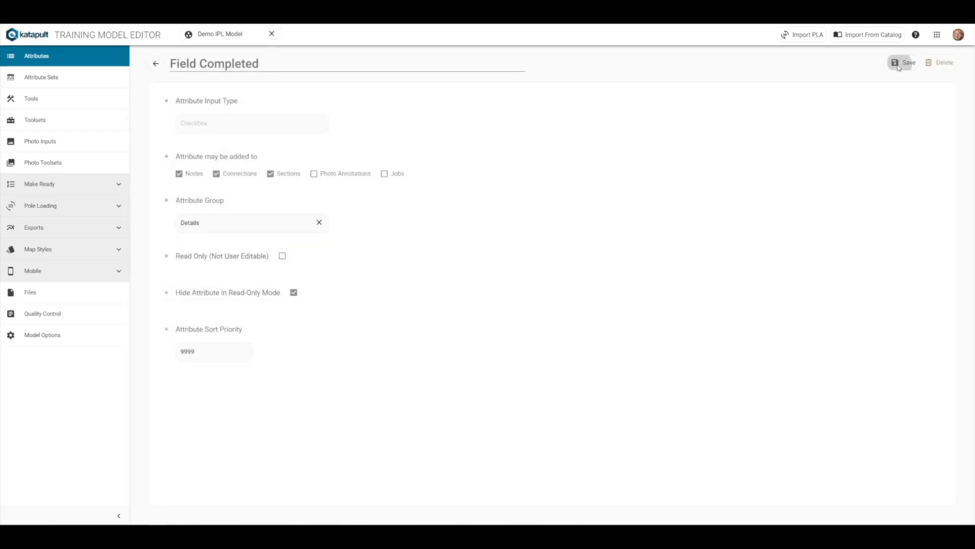
# Search for time, open Time Bucket, assign it to the Details group, and save
pyautogui.click(157, 64)
pyautogui.doubleClick(520, 104)
pyautogui.write('time')
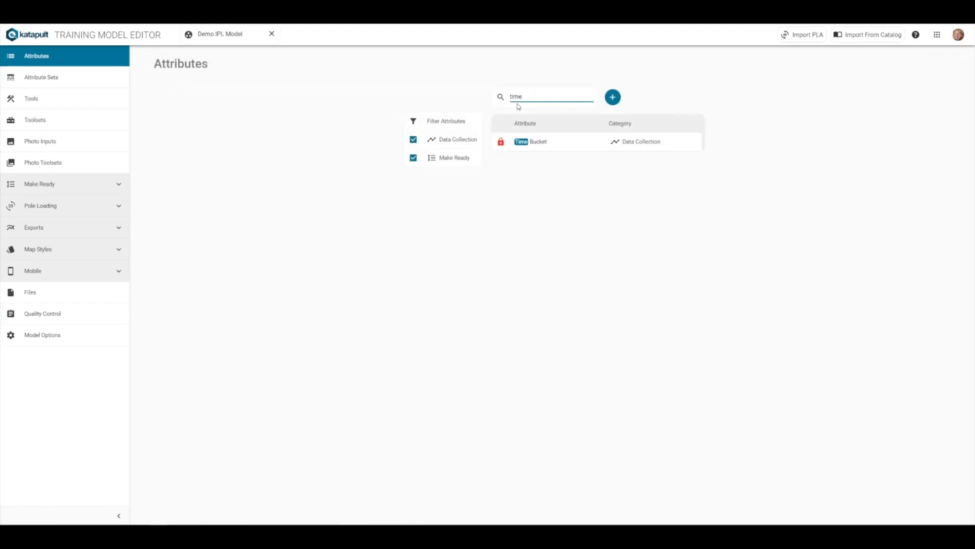
pyautogui.click(528, 141)
pyautogui.click(248, 223)
pyautogui.click(244, 257)
pyautogui.click(902, 62)
# Search for vantage, open the matching attribute, assign it to the Details group, and save
pyautogui.click(156, 63)
pyautogui.doubleClick(516, 98)
pyautogui.write('vantage')
pyautogui.click(528, 141)
pyautogui.click(249, 222)
pyautogui.click(214, 257)
pyautogui.click(902, 62)
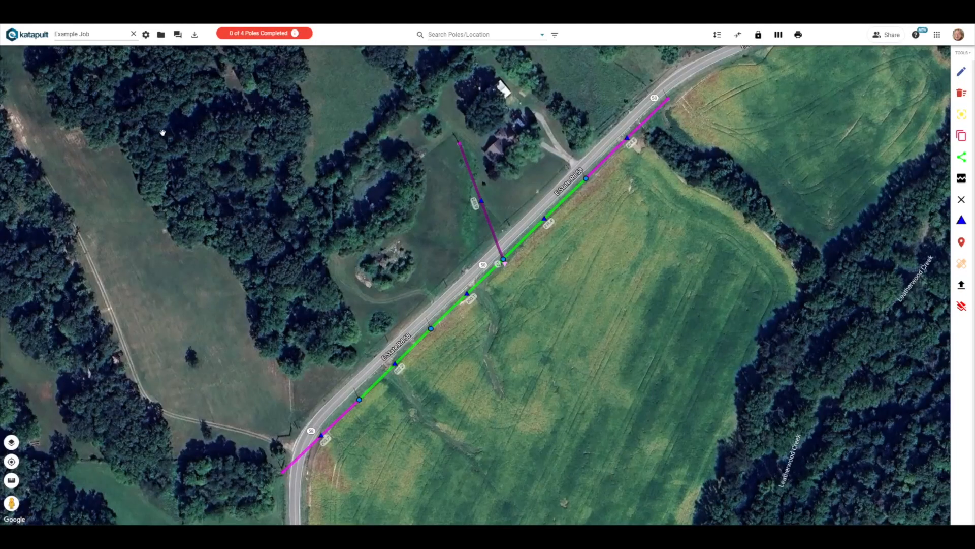
# Open a pole on the job map and expand its Details attribute group
pyautogui.click(586, 178)
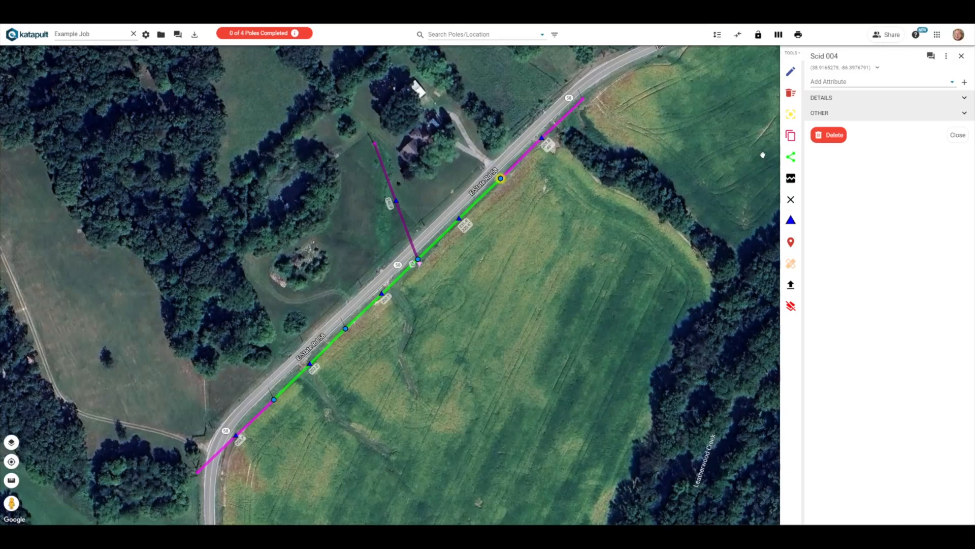
pyautogui.click(829, 98)
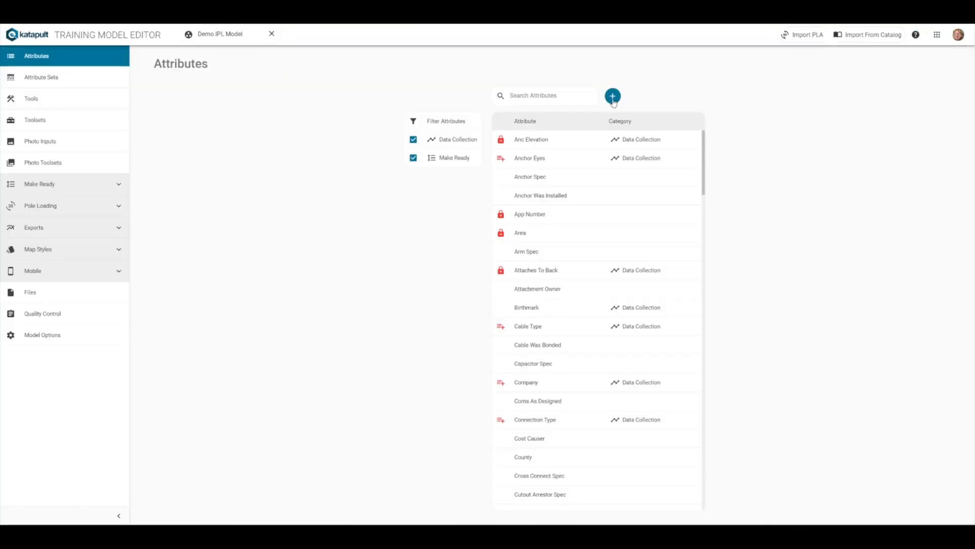
# Create a new attribute named My New Attribute
pyautogui.click(611, 96)
pyautogui.write('My Ne')
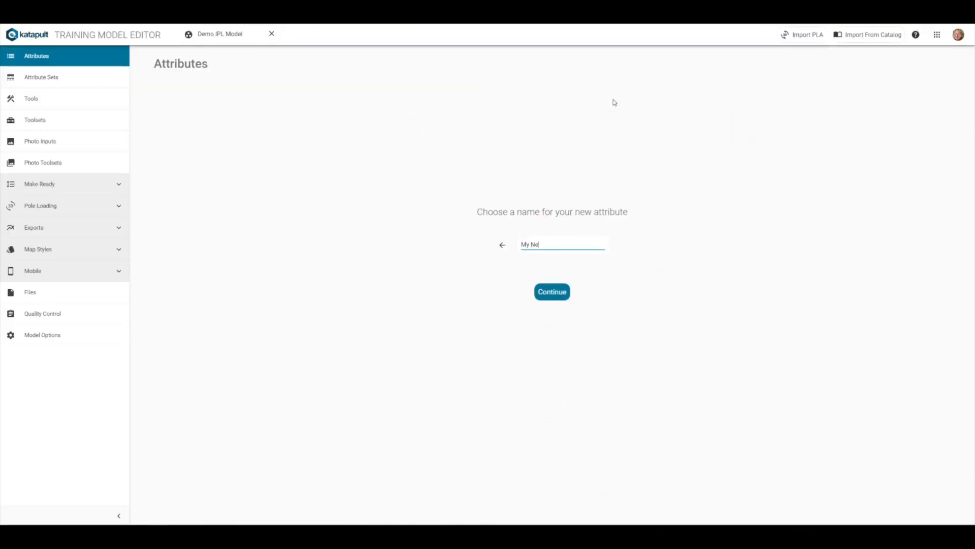
pyautogui.write('w Attribute')
pyautogui.click(563, 296)
# Set the attribute's input type to Single Line Text for nodes and assign it to the Details group
pyautogui.click(295, 131)
pyautogui.click(283, 142)
pyautogui.click(187, 230)
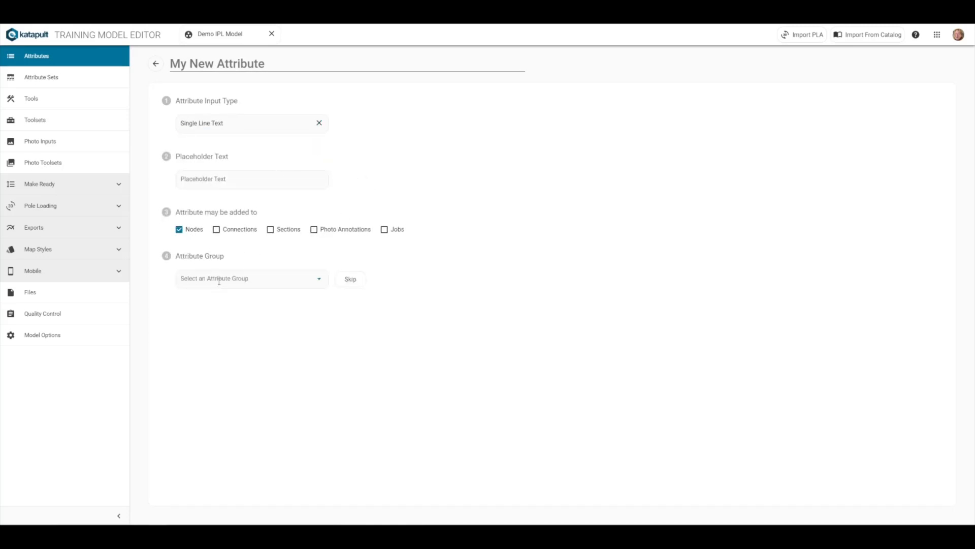
pyautogui.click(274, 286)
pyautogui.click(265, 314)
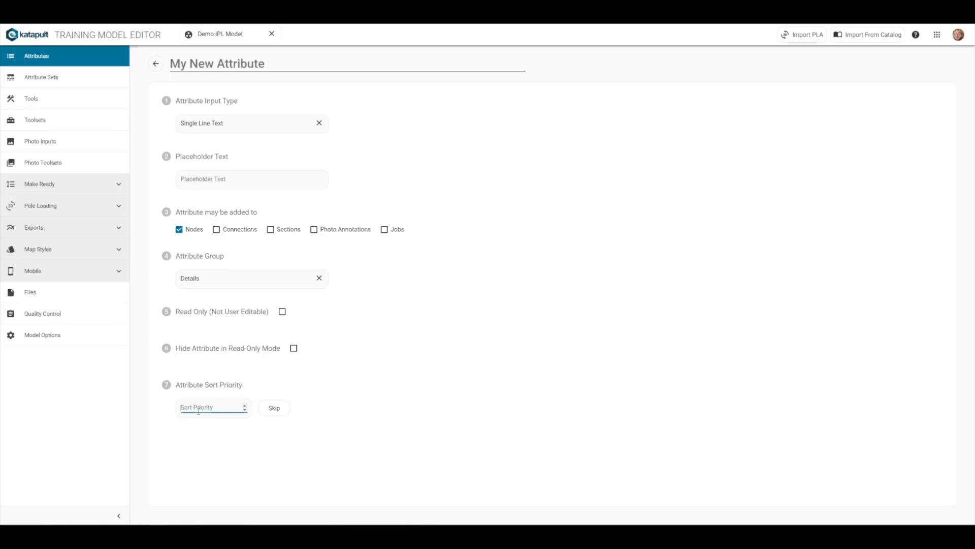
# Try several sort priority values for the new attribute
pyautogui.write('0')
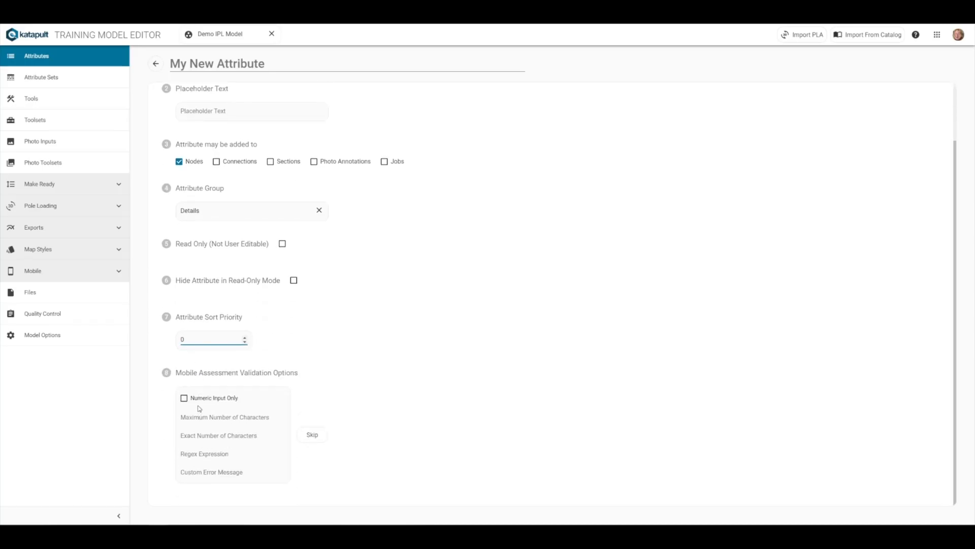
pyautogui.press('BackSpace')
pyautogui.write('100')
pyautogui.press('BackSpace')
pyautogui.press('BackSpace')
pyautogui.write('-01')
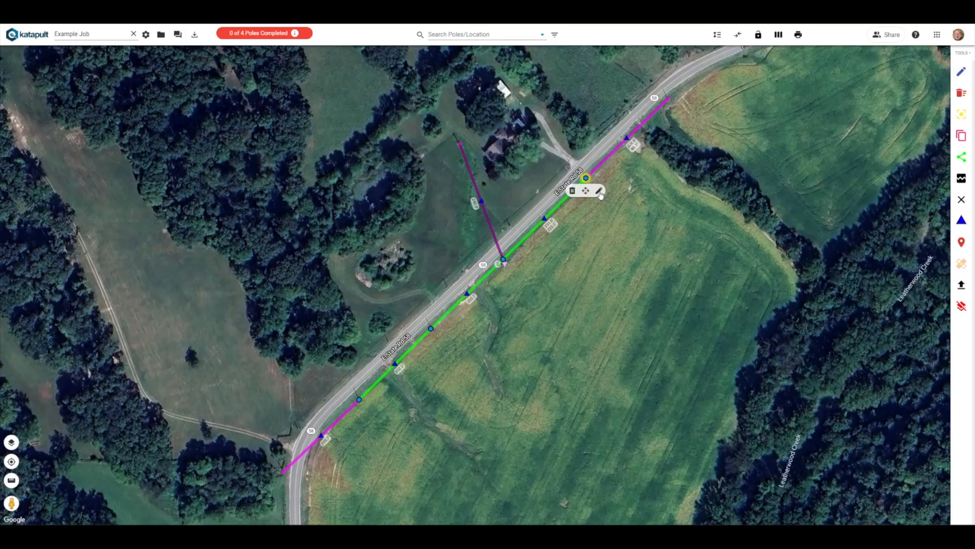
pyautogui.click(600, 193)
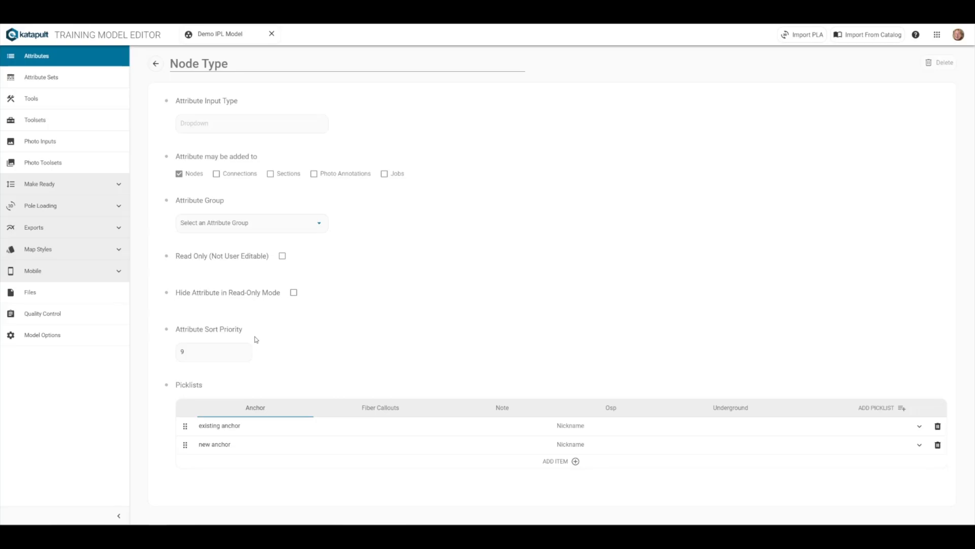
# Return to the attribute list and start a new attribute named My New Attribute
pyautogui.click(156, 64)
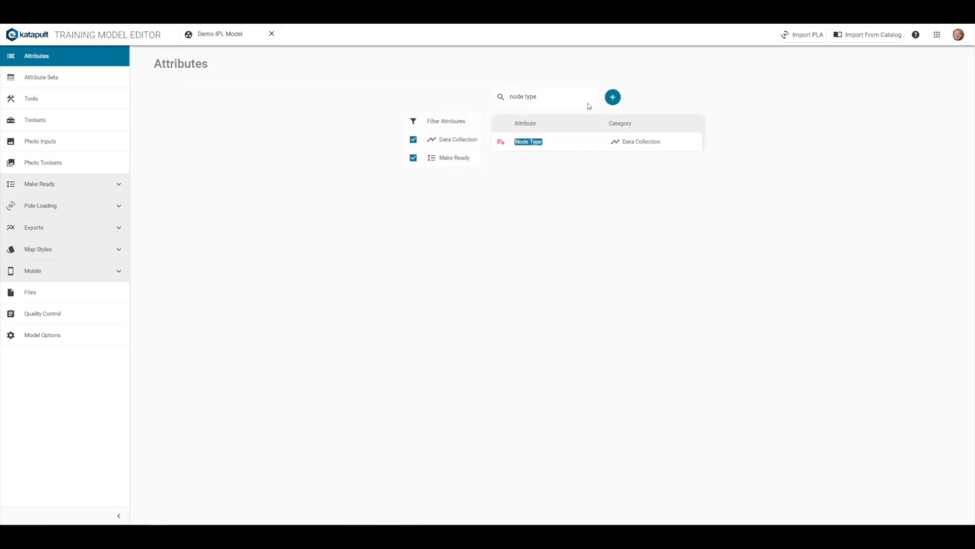
pyautogui.click(612, 96)
pyautogui.write('My New Attribute')
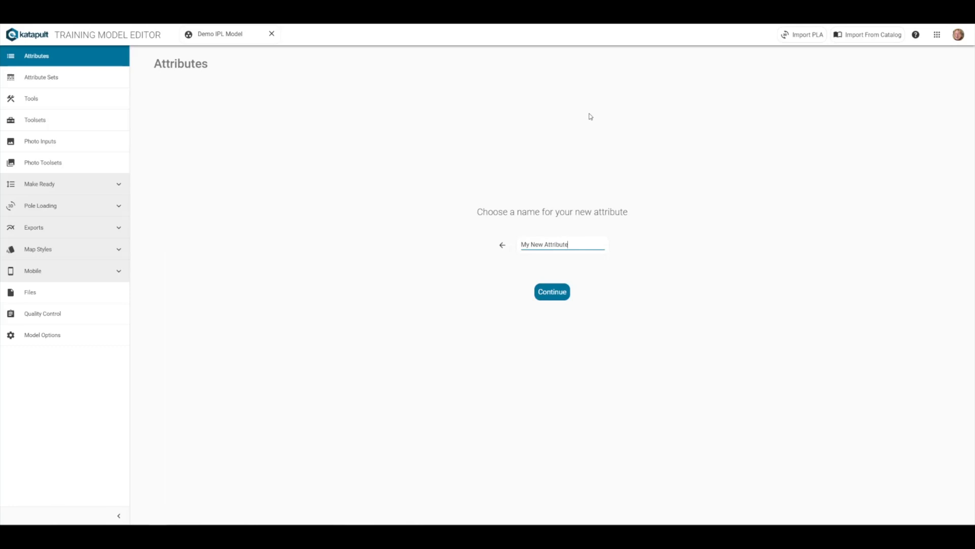
pyautogui.click(557, 297)
# Set its input type to Checkbox for nodes and skip the attribute group
pyautogui.click(291, 124)
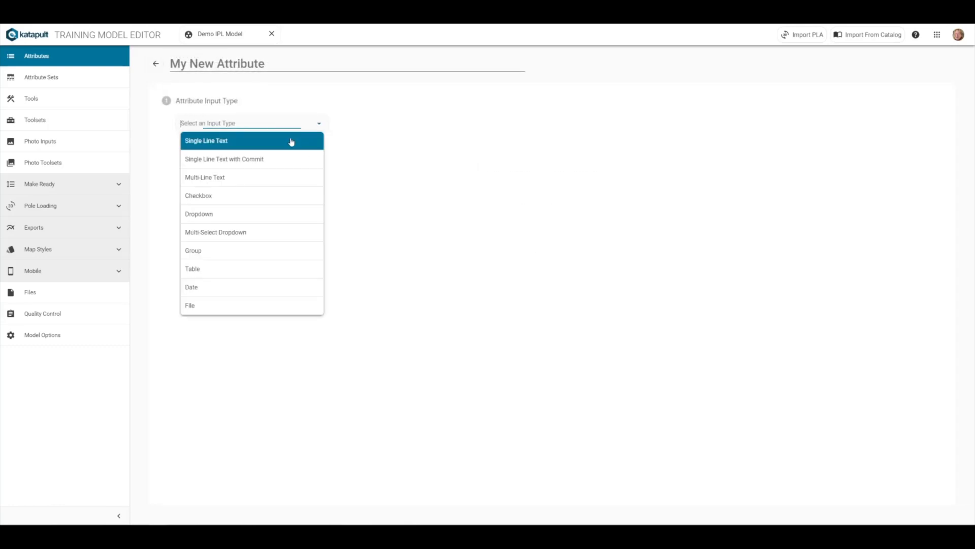
pyautogui.click(227, 196)
pyautogui.click(182, 174)
pyautogui.click(351, 226)
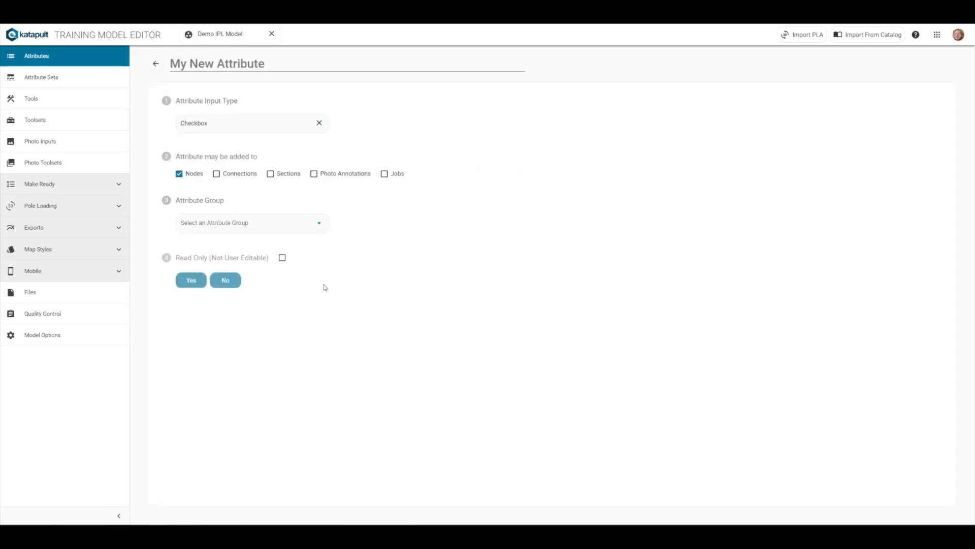
# Leave read-only and hide options off, set sort priority to 8, and finish creating the attribute
pyautogui.click(227, 278)
pyautogui.click(230, 316)
pyautogui.click(225, 354)
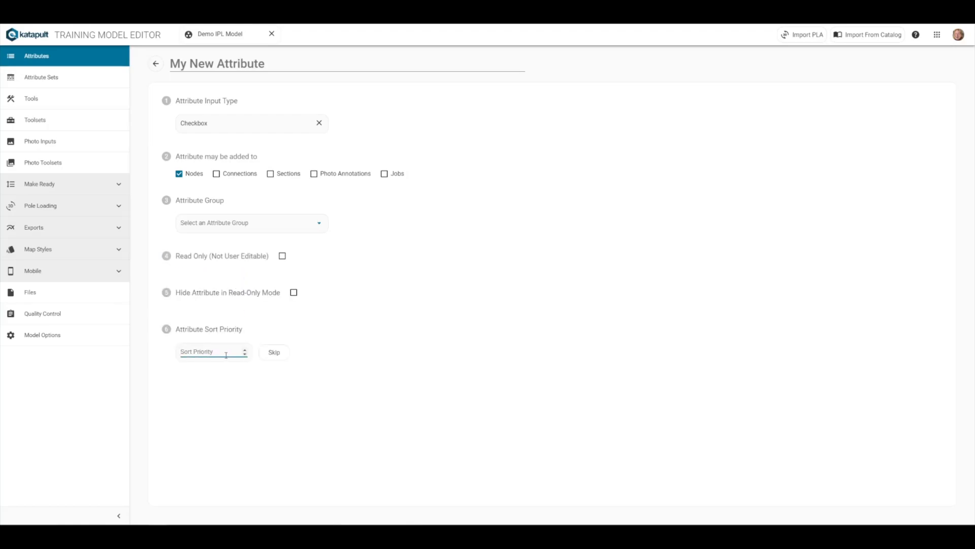
pyautogui.write('8')
pyautogui.click(556, 406)
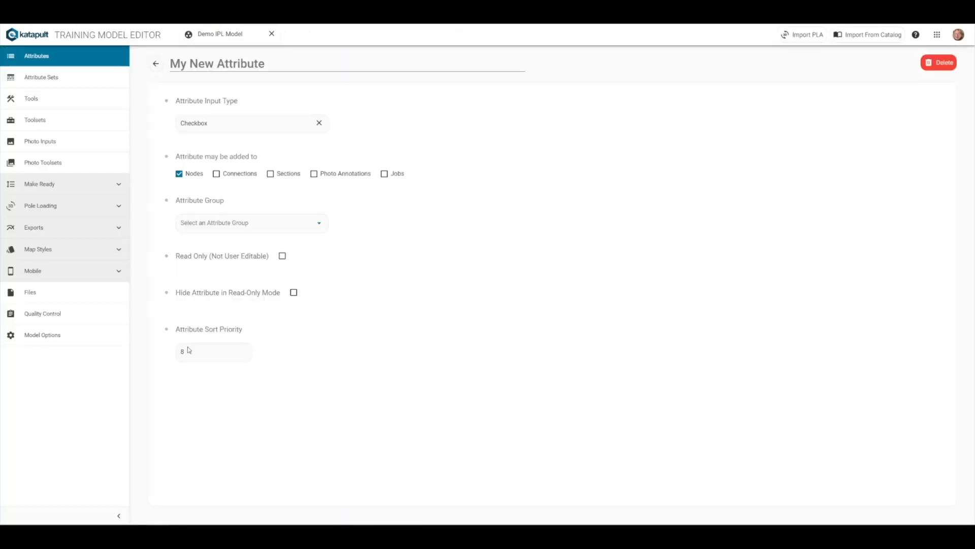
# Set My New Attribute's sort priority to 10 and save
pyautogui.click(192, 353)
pyautogui.press('BackSpace')
pyautogui.write('10')
pyautogui.click(898, 64)
# Set My New Attribute's sort priority to -99 and save
pyautogui.click(188, 351)
pyautogui.press('BackSpace')
pyautogui.press('BackSpace')
pyautogui.write('-99')
pyautogui.click(905, 63)
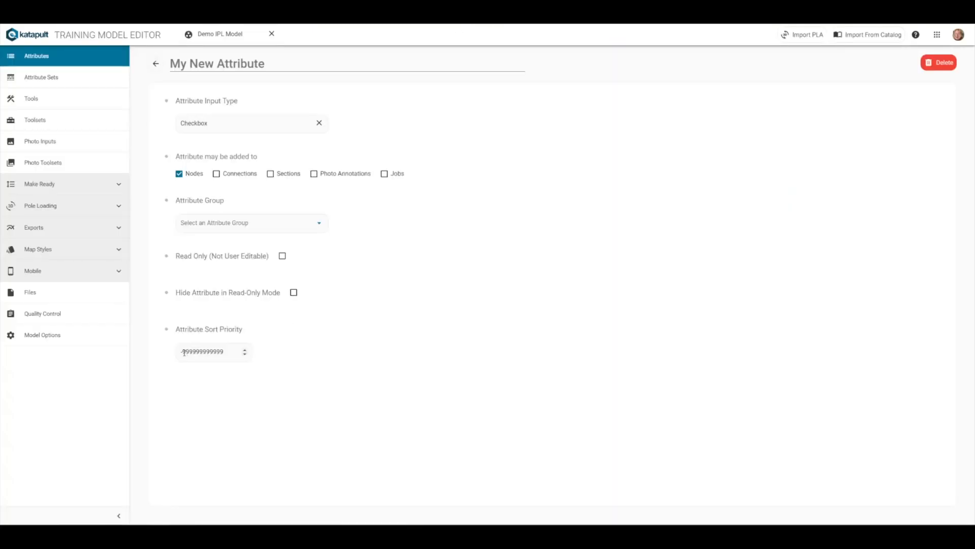
pyautogui.click(184, 352)
pyautogui.press('BackSpace')
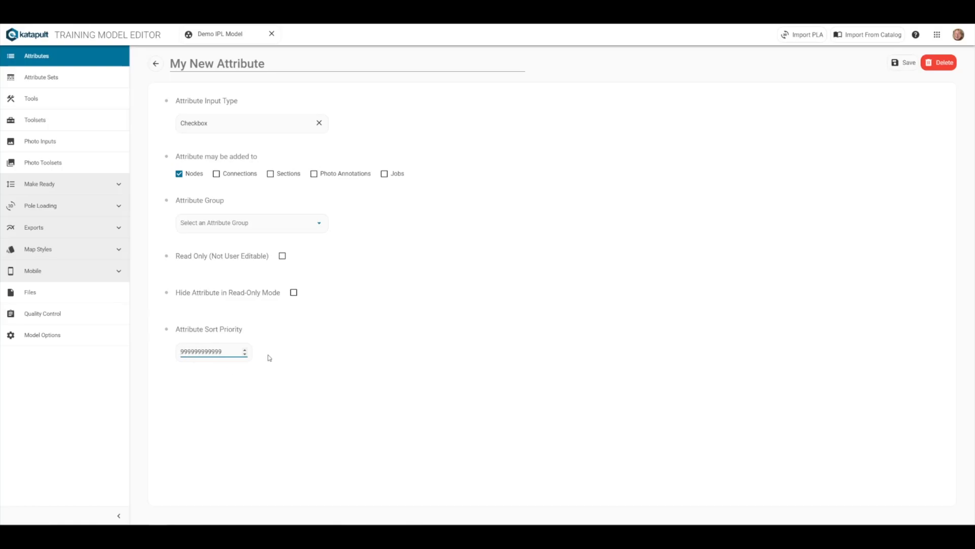
pyautogui.click(907, 62)
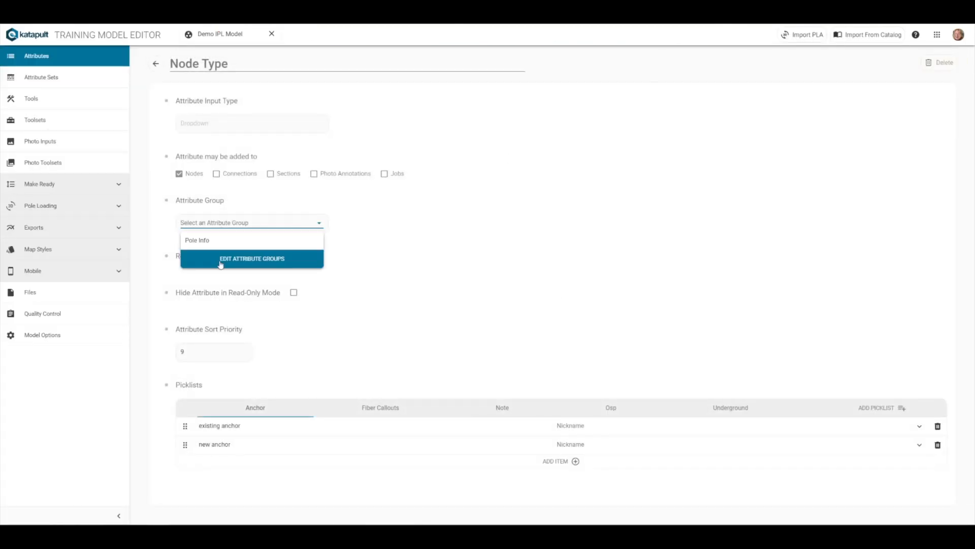
# From the Node Type attribute, add a new attribute group named Node Info
pyautogui.click(253, 258)
pyautogui.write('Node Info')
pyautogui.click(526, 287)
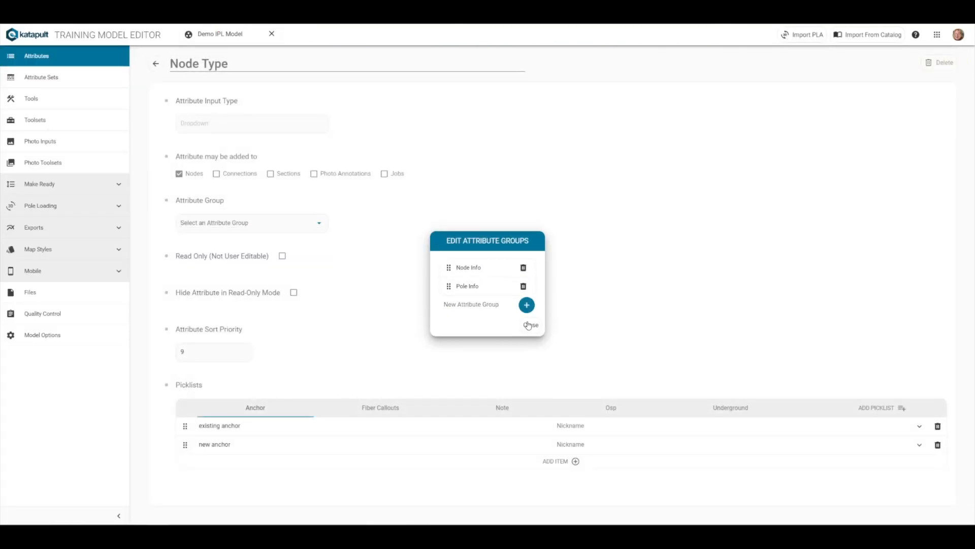
pyautogui.click(530, 324)
# Assign Node Type to the Node Info group, set its sort priority to 3, and save
pyautogui.click(253, 222)
pyautogui.click(218, 241)
pyautogui.doubleClick(203, 351)
pyautogui.write('3')
pyautogui.click(903, 63)
# Search for scid, assign Scid to the Node Info group, clear its sort priority, and save
pyautogui.click(156, 64)
pyautogui.moveTo(502, 97); pyautogui.dragTo(529, 108)
pyautogui.write('scid')
pyautogui.click(522, 143)
pyautogui.click(244, 278)
pyautogui.click(218, 296)
pyautogui.click(207, 407)
pyautogui.press('BackSpace')
pyautogui.press('BackSpace')
pyautogui.click(908, 66)
# Search for pole tag, assign Pole Tag to the Pole Info group, and save
pyautogui.click(156, 64)
pyautogui.doubleClick(531, 95)
pyautogui.write('pole tag')
pyautogui.click(522, 142)
pyautogui.click(280, 222)
pyautogui.click(218, 259)
pyautogui.click(214, 354)
pyautogui.click(908, 63)
# Search for pole height, assign Pole Height to the Pole Info group, and save
pyautogui.click(155, 63)
pyautogui.doubleClick(513, 96)
pyautogui.write('pole height')
pyautogui.click(518, 141)
pyautogui.click(254, 223)
pyautogui.click(268, 259)
pyautogui.click(213, 352)
pyautogui.click(904, 62)
# Search for pole class, assign Pole Class to Pole Info, set its sort priority to 4, and save
pyautogui.click(156, 64)
pyautogui.write('pole class')
pyautogui.click(513, 142)
pyautogui.click(243, 259)
pyautogui.click(207, 350)
pyautogui.press('BackSpace')
pyautogui.press('BackSpace')
pyautogui.press('BackSpace')
pyautogui.write('4')
pyautogui.click(905, 62)
# Search for pole species, set Pole Species' sort priority to 5, and save
pyautogui.click(156, 64)
pyautogui.tripleClick(545, 96)
pyautogui.write('pole species')
pyautogui.click(518, 142)
pyautogui.doubleClick(216, 351)
pyautogui.write('5')
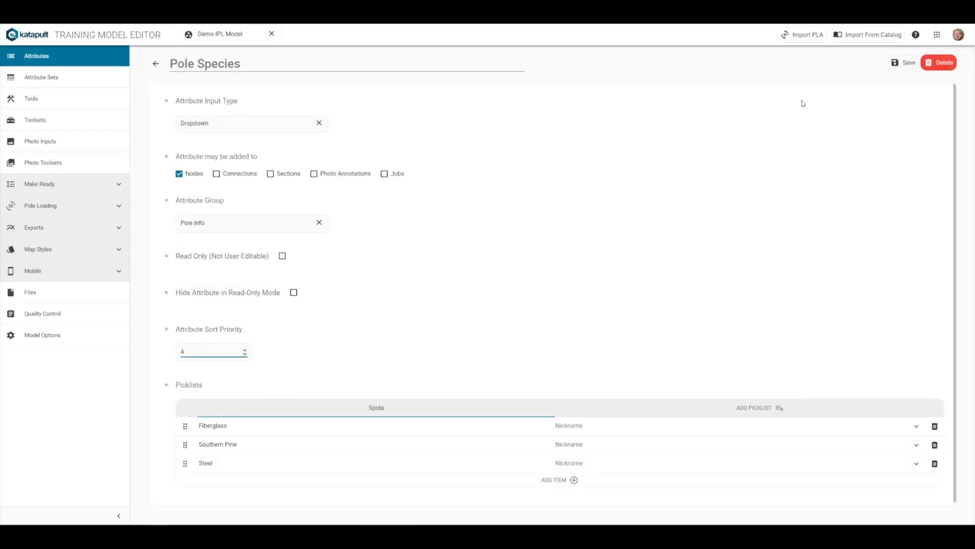
pyautogui.click(904, 63)
# Open the Done attribute and add a Node State attribute group, moving it above Pole Info
pyautogui.click(155, 64)
pyautogui.tripleClick(542, 96)
pyautogui.write('done')
pyautogui.click(605, 146)
pyautogui.click(252, 222)
pyautogui.click(251, 277)
pyautogui.click(465, 296)
pyautogui.write('Node State')
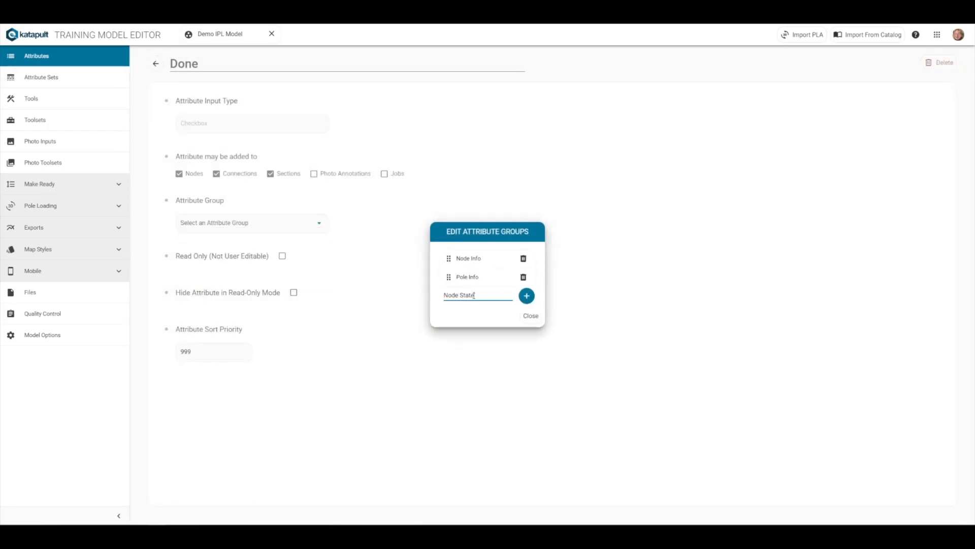
pyautogui.click(527, 296)
pyautogui.moveTo(449, 295); pyautogui.dragTo(449, 282)
pyautogui.click(531, 334)
# Assign Done to the Node State group, set its sort priority to 6, and save
pyautogui.click(243, 223)
pyautogui.click(225, 264)
pyautogui.doubleClick(214, 351)
pyautogui.write('6')
pyautogui.click(904, 63)
# Search for field comp, assign Field Completed to the Node State group, and save
pyautogui.click(155, 63)
pyautogui.tripleClick(542, 96)
pyautogui.write('field comp')
pyautogui.click(531, 142)
pyautogui.click(274, 224)
pyautogui.click(226, 264)
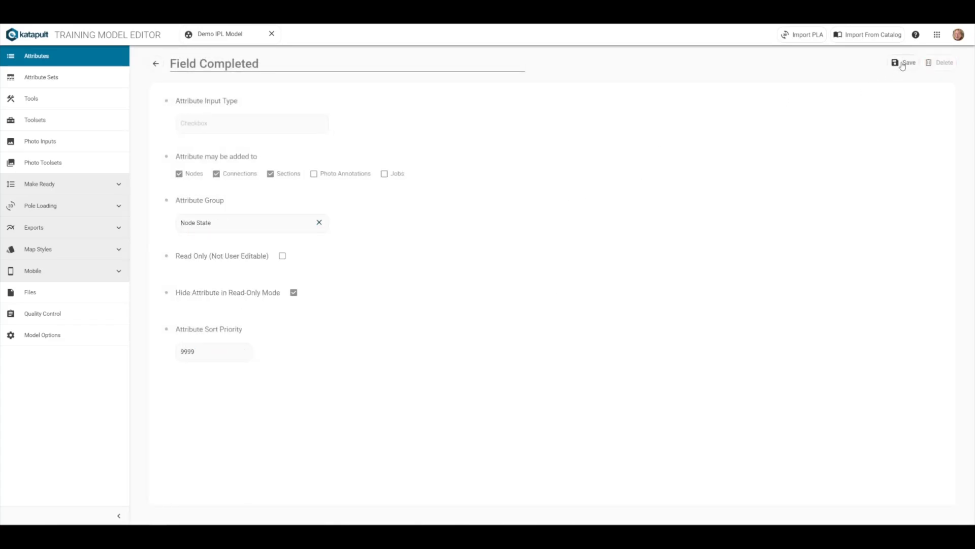
pyautogui.click(904, 62)
# Search for internal, create a Notes group, assign Internal Note to it, and save
pyautogui.click(156, 64)
pyautogui.tripleClick(534, 96)
pyautogui.write('internal')
pyautogui.click(531, 142)
pyautogui.click(252, 278)
pyautogui.click(252, 351)
pyautogui.write('Notes')
pyautogui.click(193, 350)
pyautogui.click(904, 63)
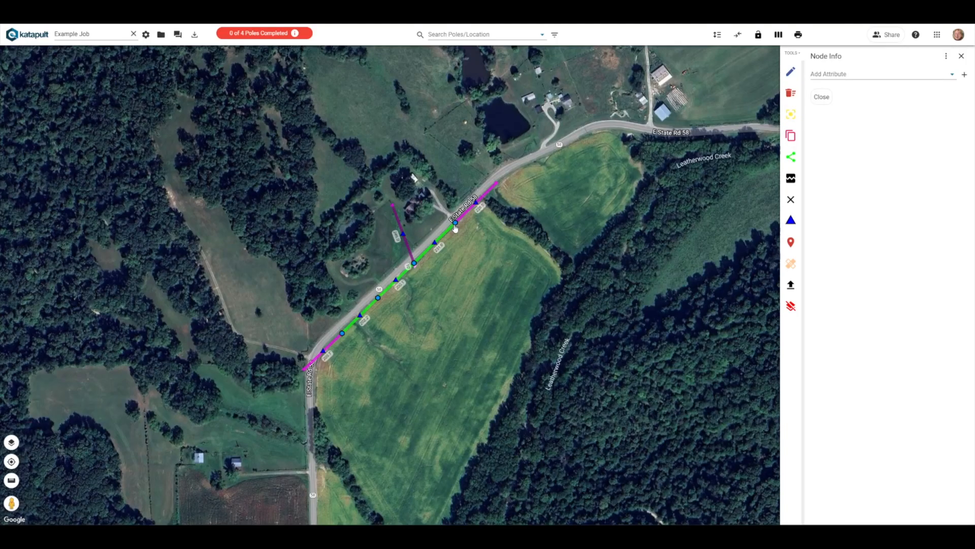
# Open a pole on the job map to review its attribute groups
pyautogui.click(455, 224)
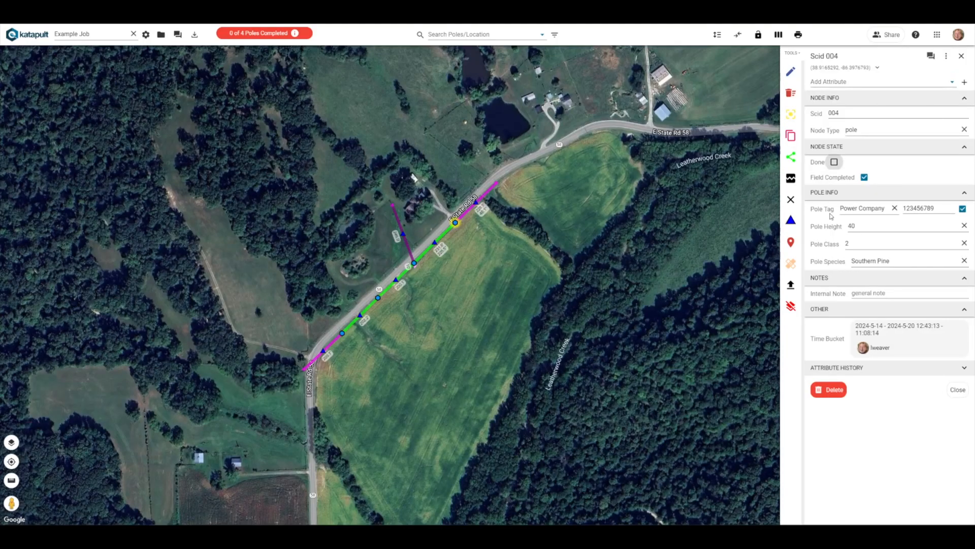